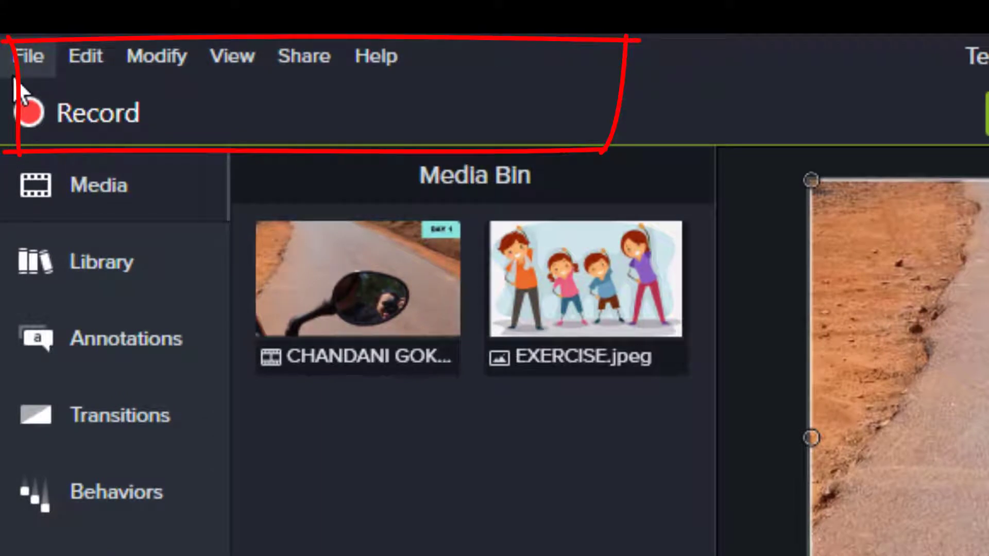
pyautogui.click(81, 58)
pyautogui.click(81, 56)
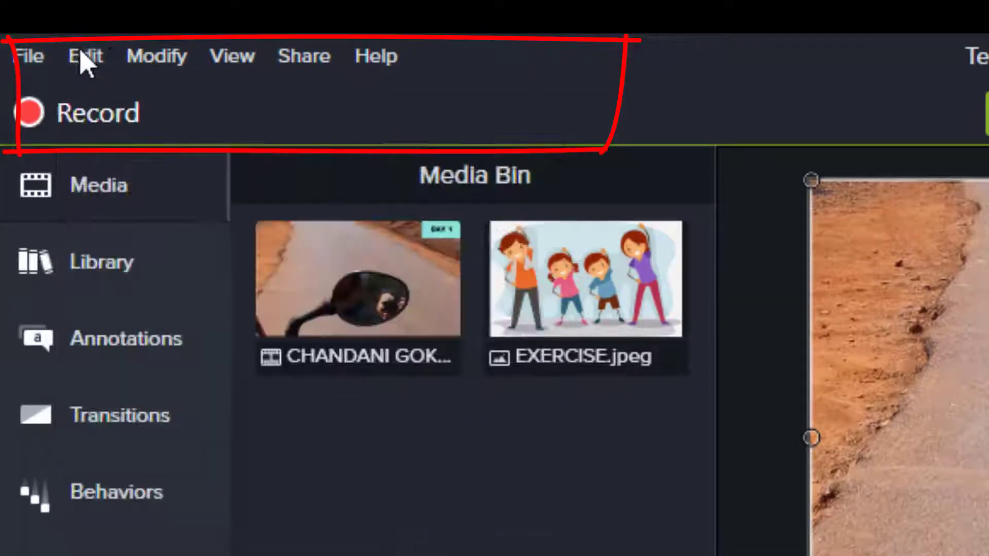
pyautogui.click(145, 54)
pyautogui.moveTo(217, 54)
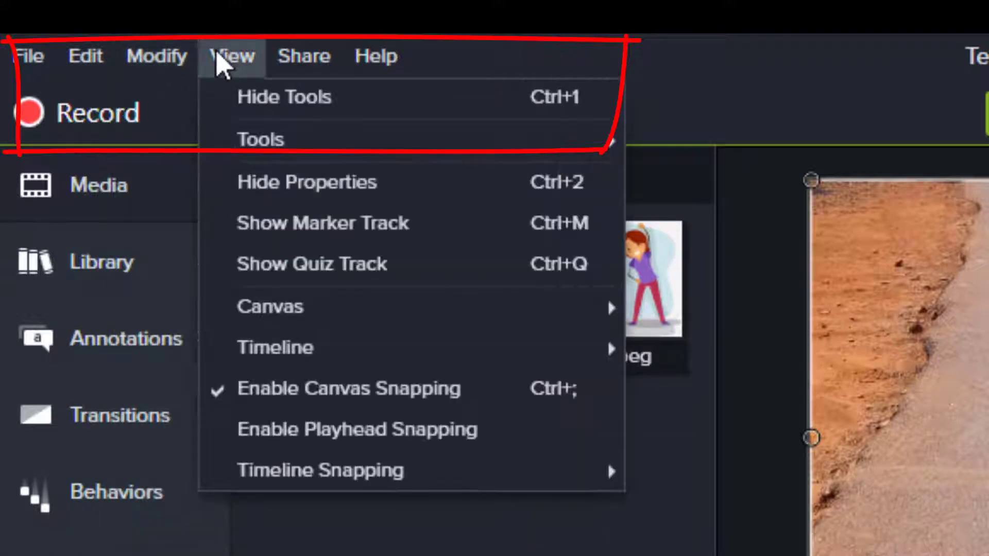
pyautogui.moveTo(377, 58)
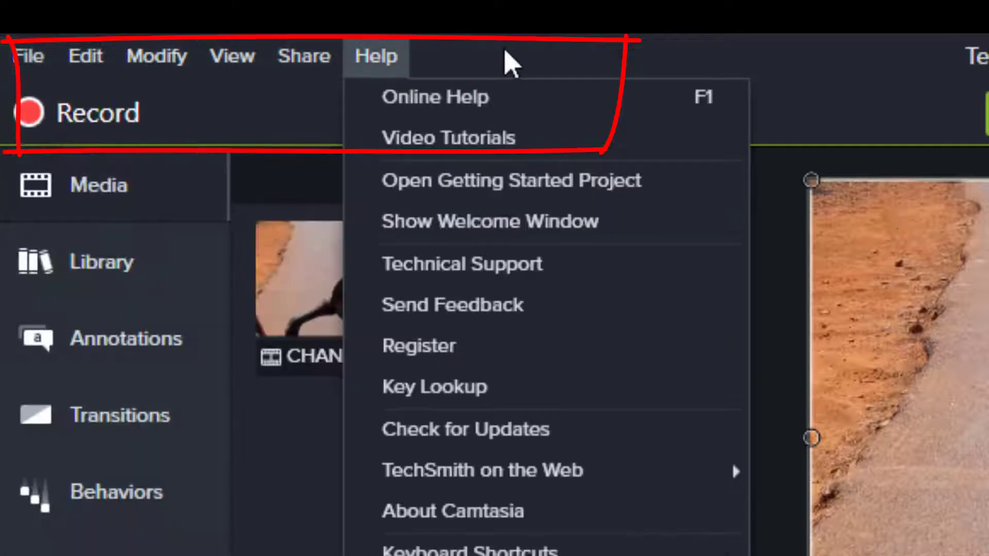
pyautogui.click(531, 56)
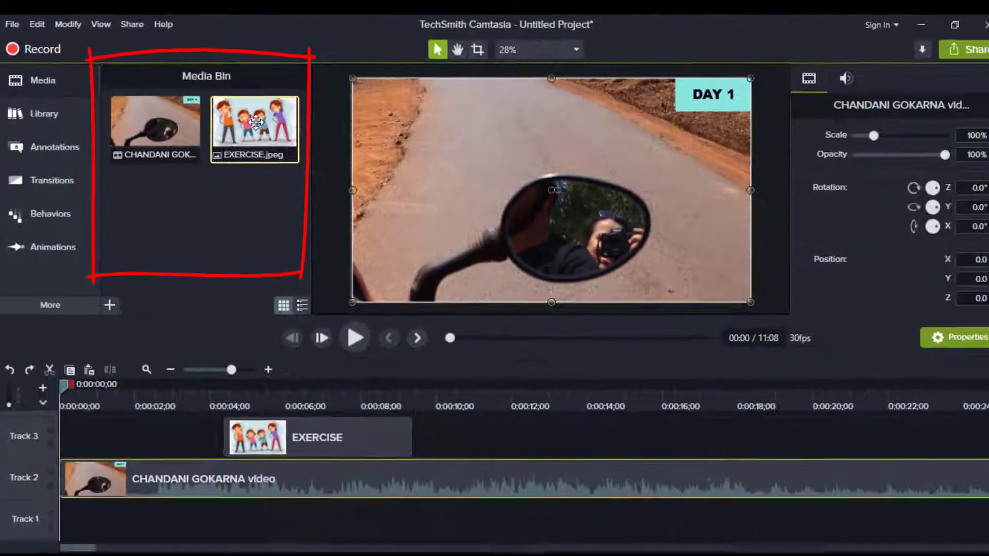
# Step: Add EXERCISE.jpeg from the Media Bin to Track 3 as a second clip starting at about 14 seconds
pyautogui.moveTo(256, 122); pyautogui.dragTo(573, 429)
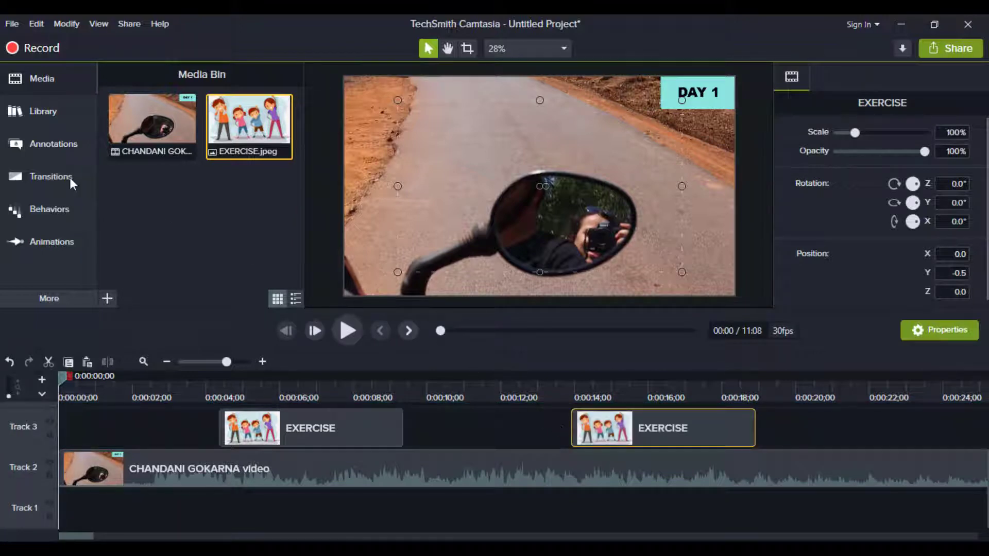
# Step: Look through the Library assets and every annotation category, from callouts, shapes and blur to sketch motion and keystroke callouts
pyautogui.click(53, 113)
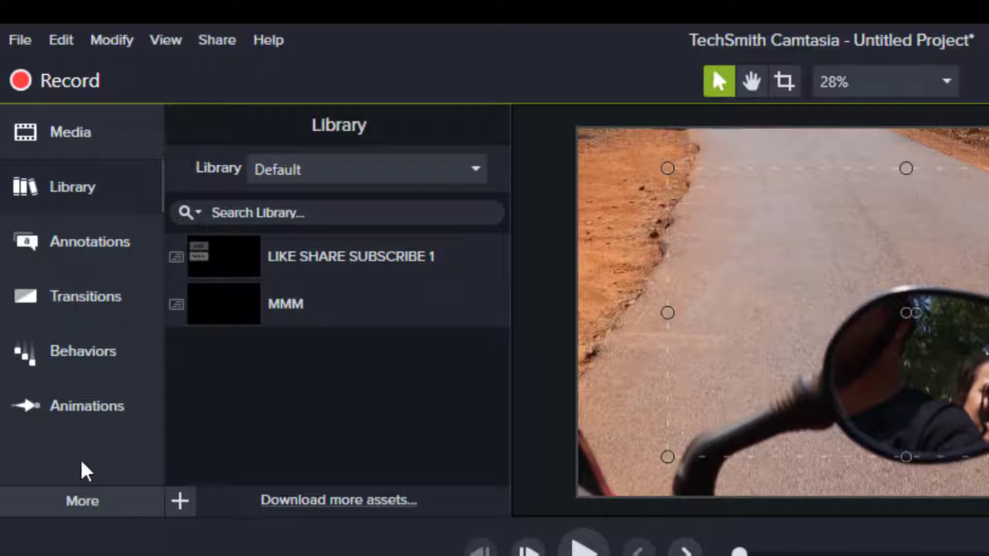
pyautogui.click(90, 242)
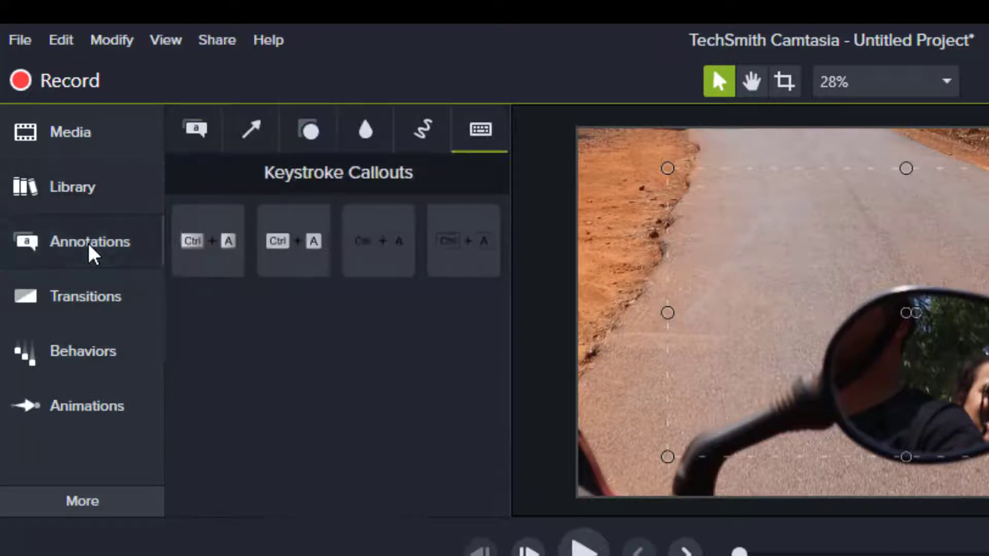
pyautogui.click(204, 135)
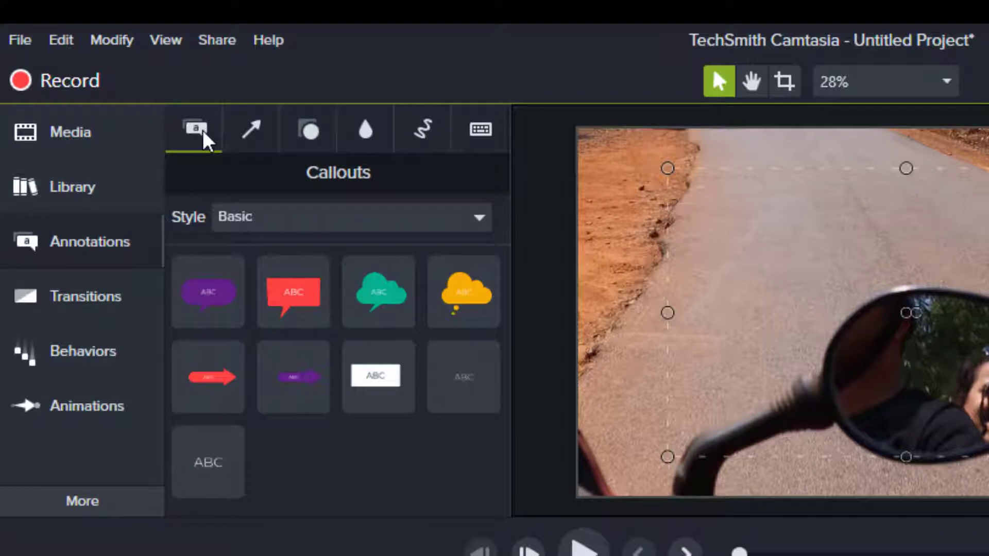
pyautogui.click(254, 135)
pyautogui.click(312, 134)
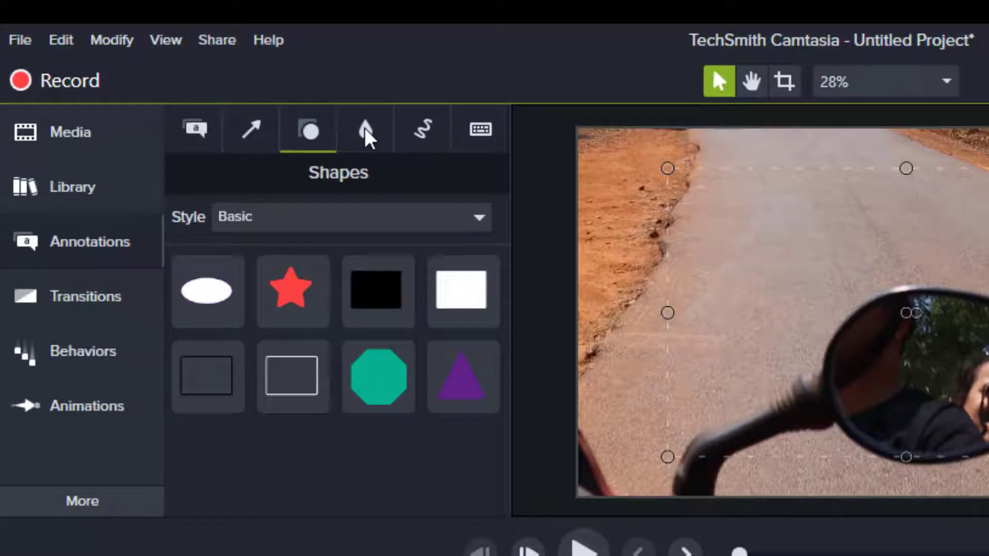
pyautogui.click(366, 135)
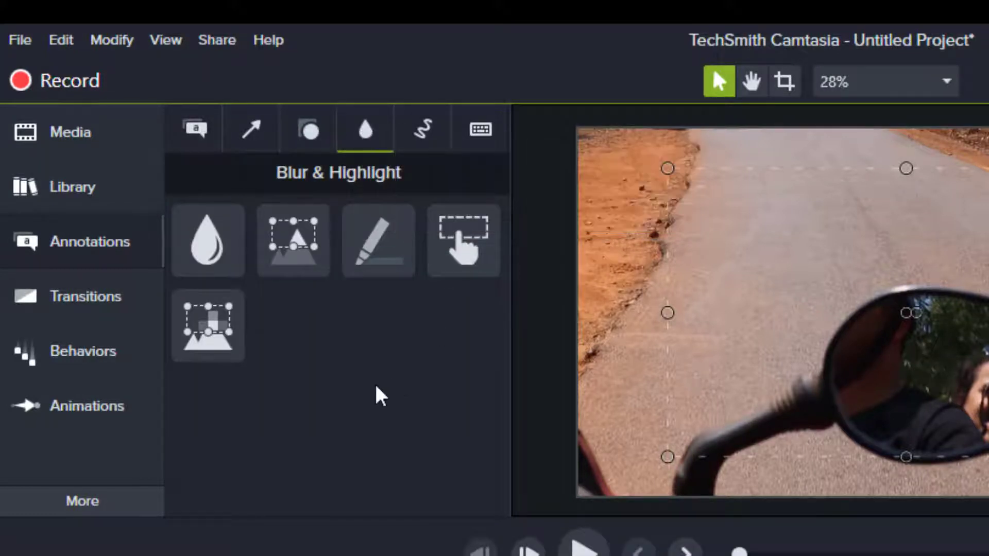
pyautogui.click(425, 130)
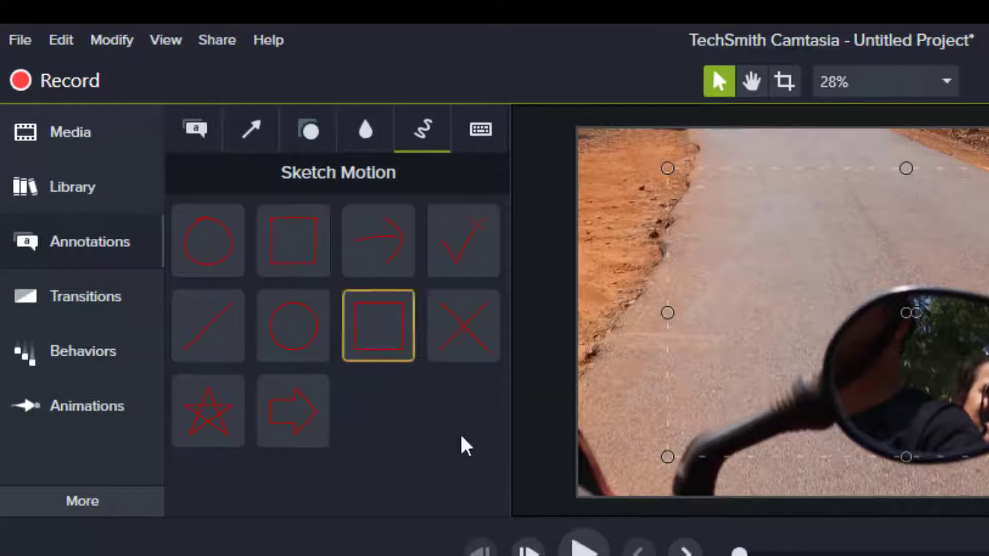
pyautogui.click(478, 135)
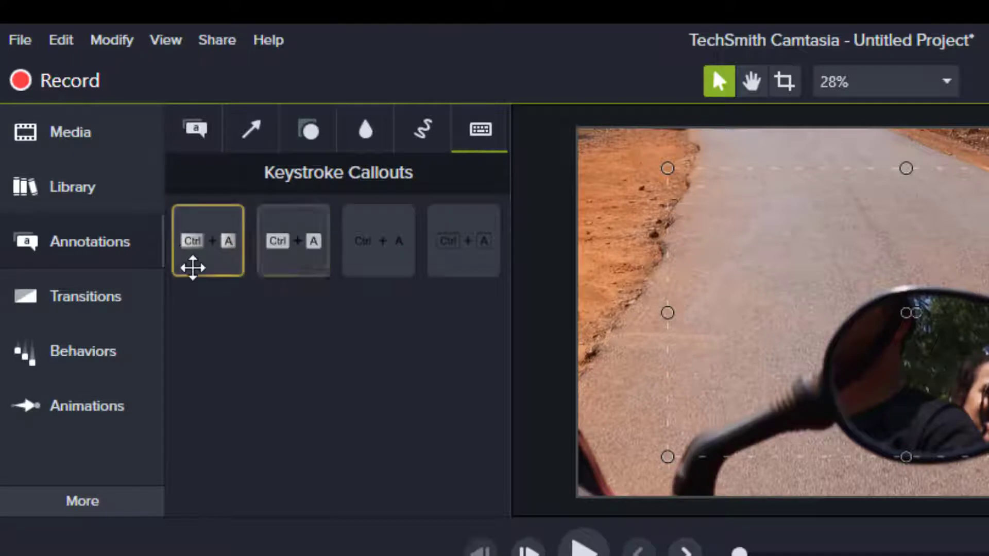
# Step: Look through the available transitions of all types and the text behaviors
pyautogui.click(78, 298)
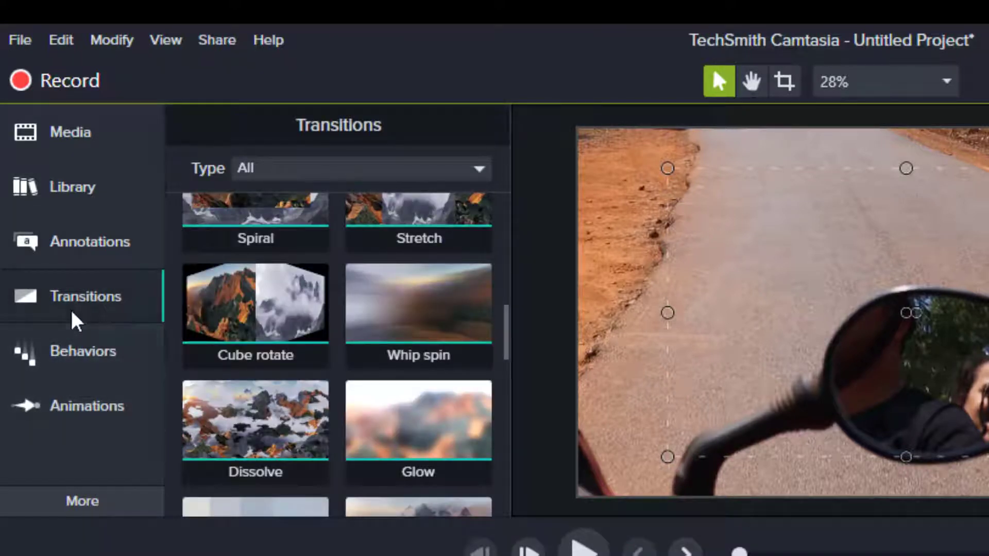
pyautogui.scroll(5, 378, 330)
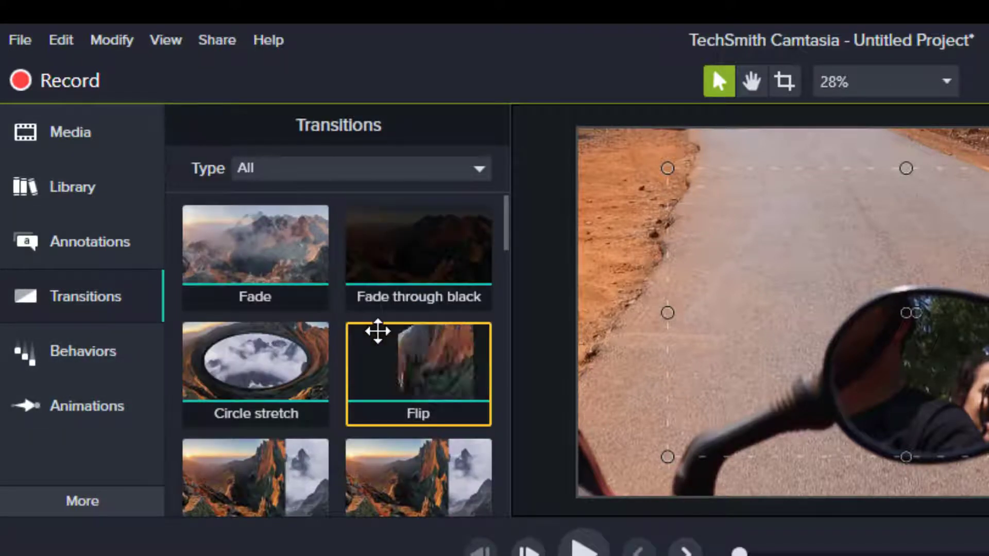
pyautogui.scroll(-5, 377, 331)
pyautogui.scroll(-5, 378, 330)
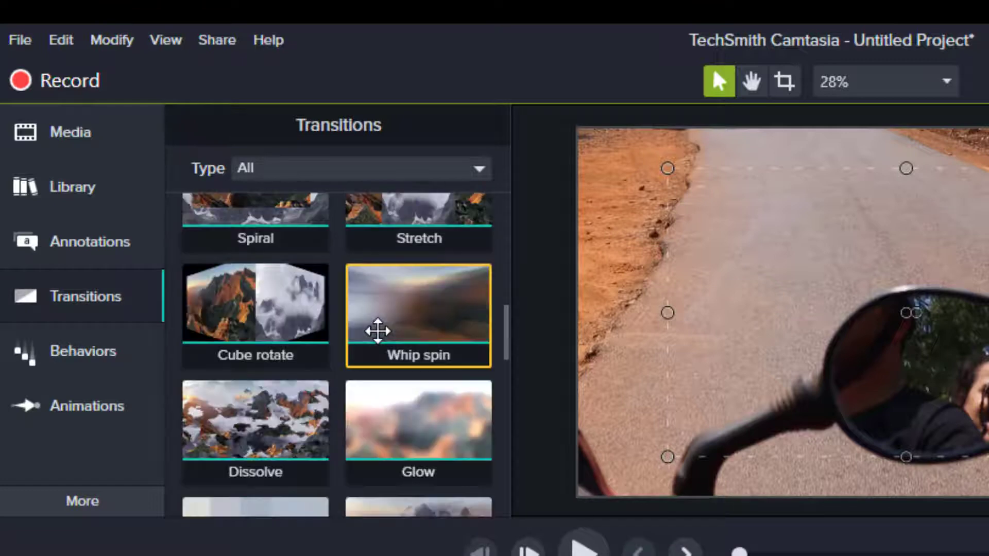
pyautogui.scroll(-4, 378, 330)
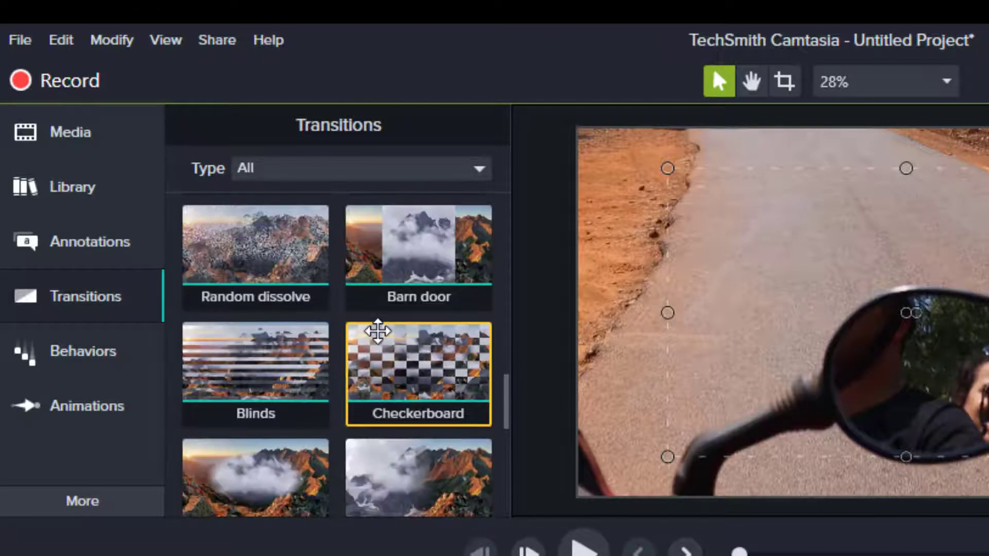
pyautogui.scroll(1, 418, 465)
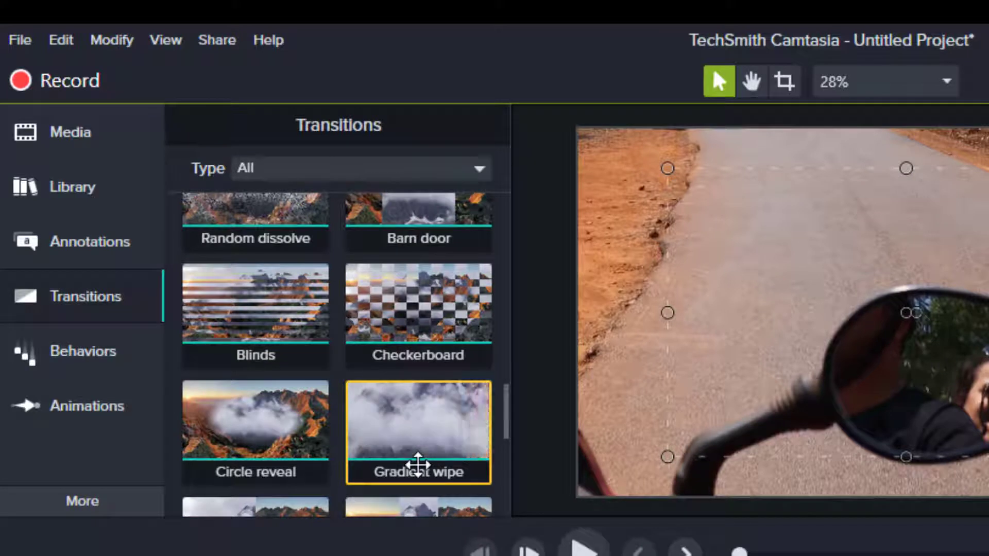
pyautogui.click(82, 351)
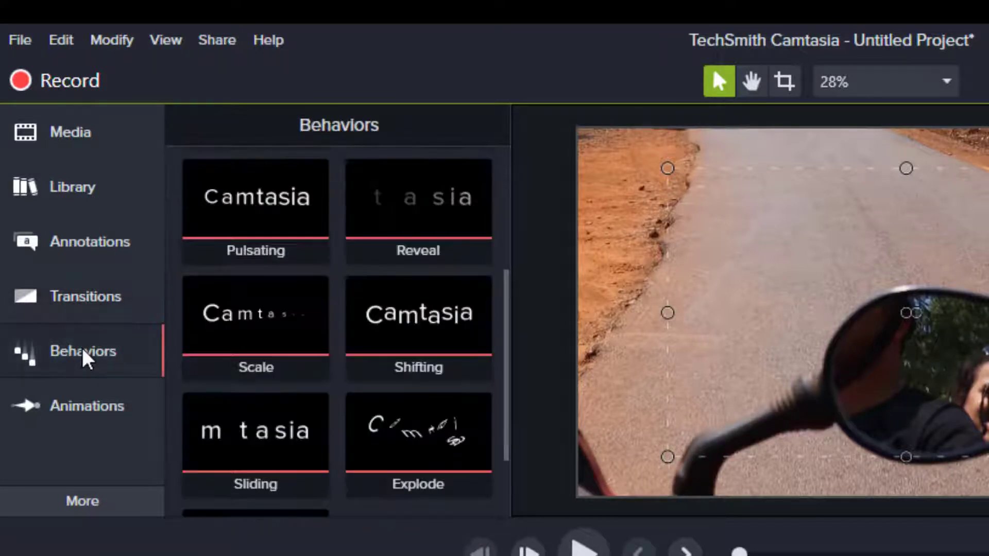
pyautogui.scroll(1, 293, 407)
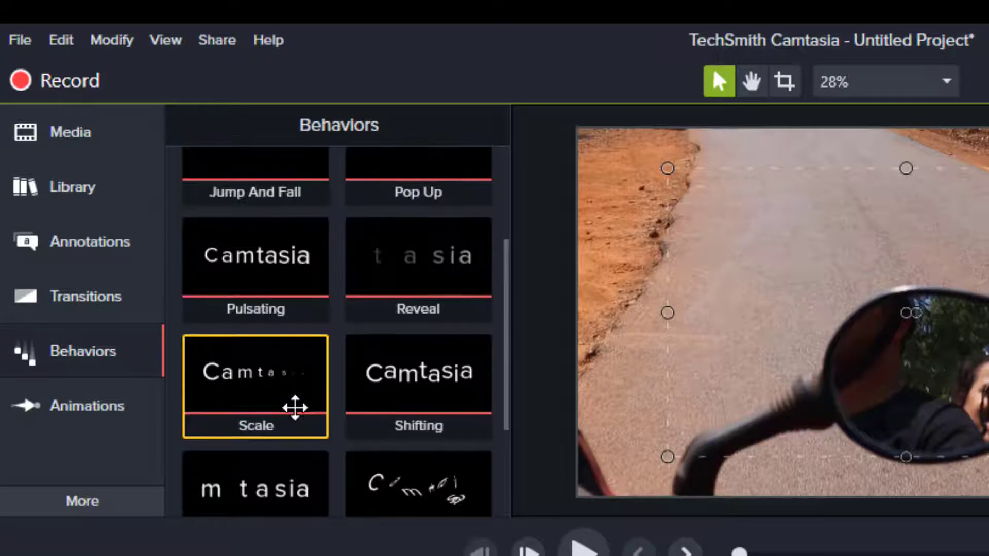
pyautogui.scroll(-3, 294, 409)
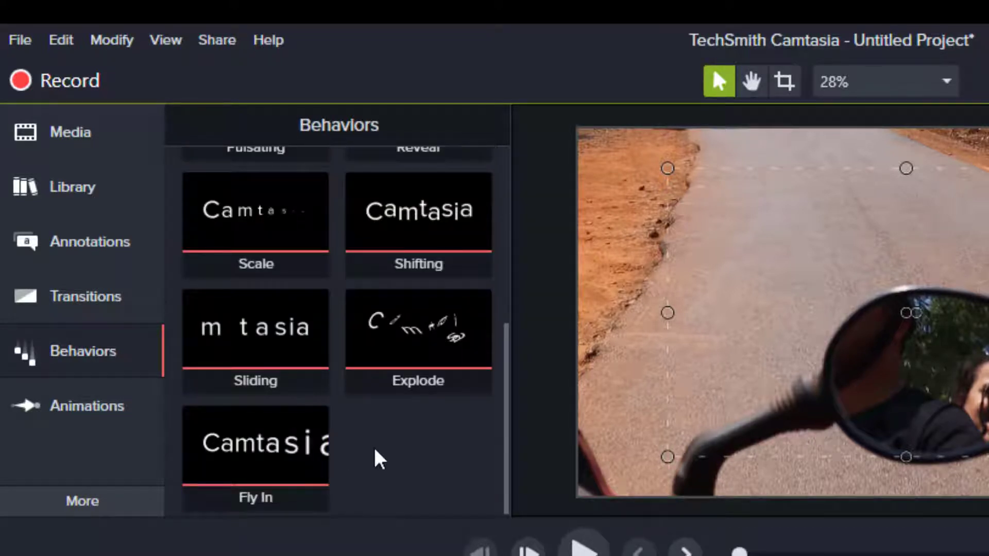
pyautogui.scroll(3, 374, 448)
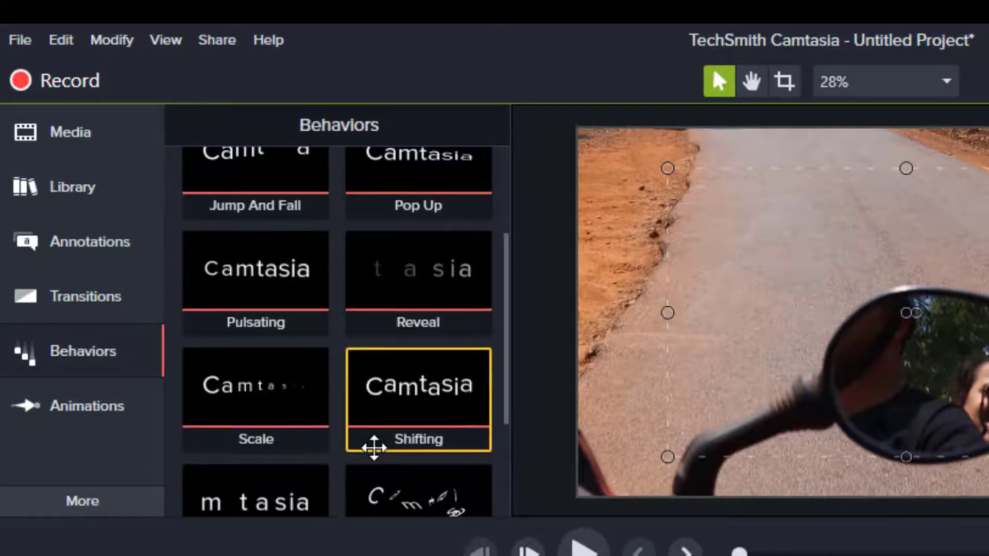
pyautogui.scroll(2, 374, 449)
pyautogui.scroll(1, 374, 448)
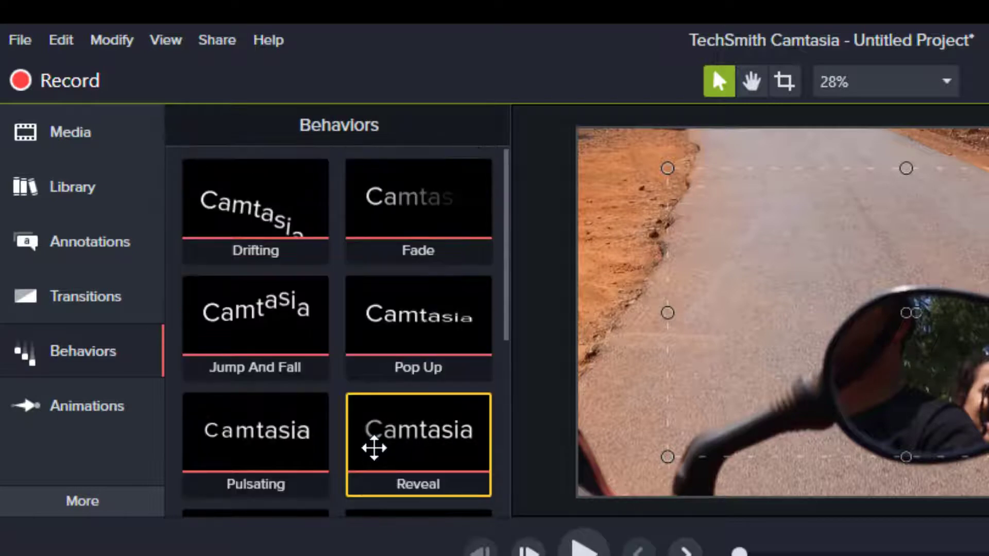
# Step: Try out the Zoom-n-Pan zoom on the video and return it to 100%
pyautogui.click(85, 412)
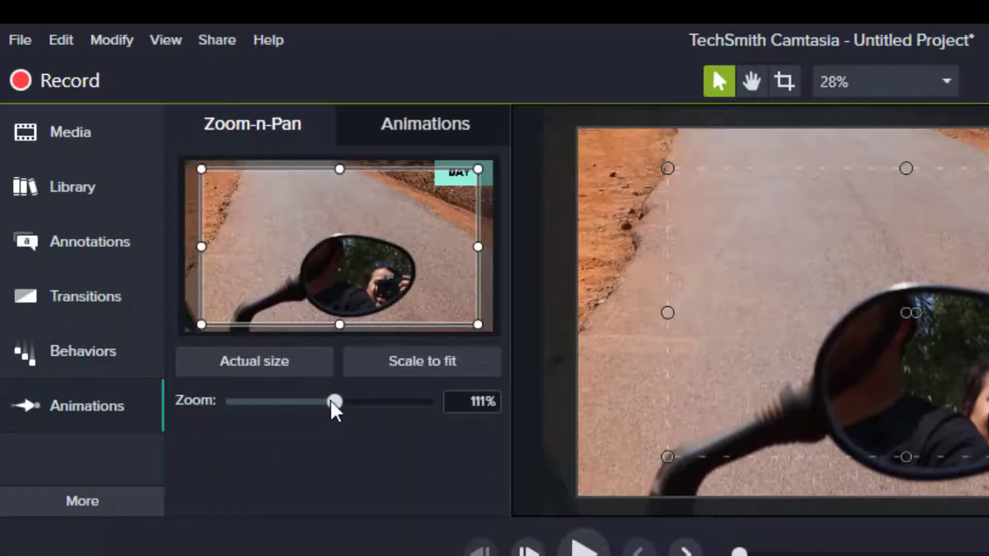
pyautogui.moveTo(335, 404); pyautogui.dragTo(318, 433)
pyautogui.click(864, 84)
pyautogui.click(872, 117)
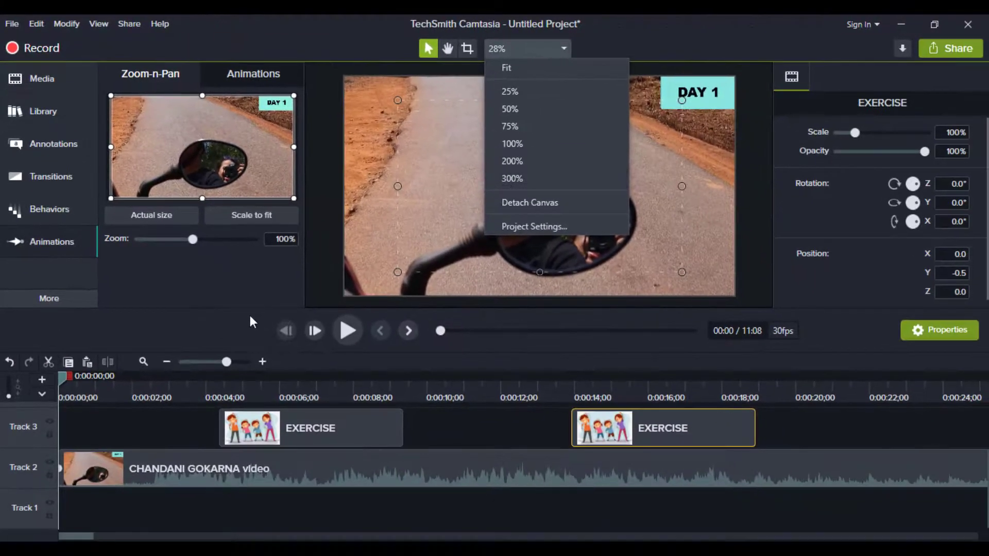
pyautogui.click(330, 207)
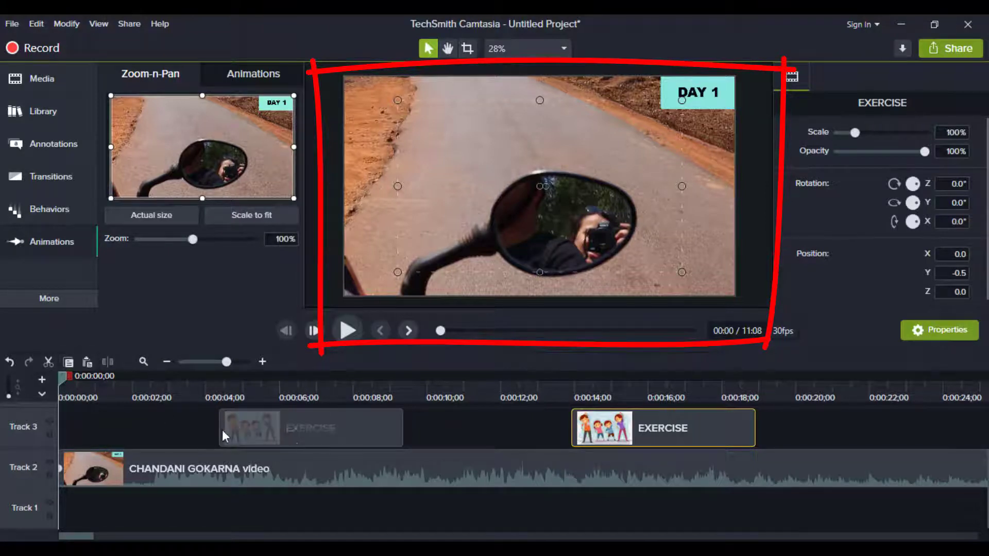
# Step: Scale the first EXERCISE image to about 54% and place it in the lower-left of the video frame, at about X -465, Y -228
pyautogui.click(290, 435)
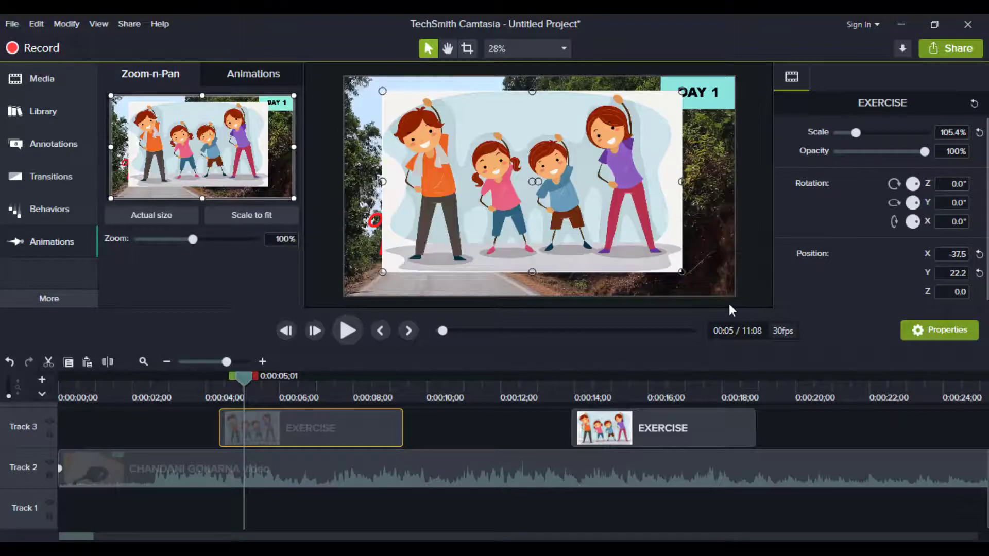
pyautogui.moveTo(681, 273); pyautogui.dragTo(508, 168)
pyautogui.moveTo(436, 139); pyautogui.dragTo(431, 240)
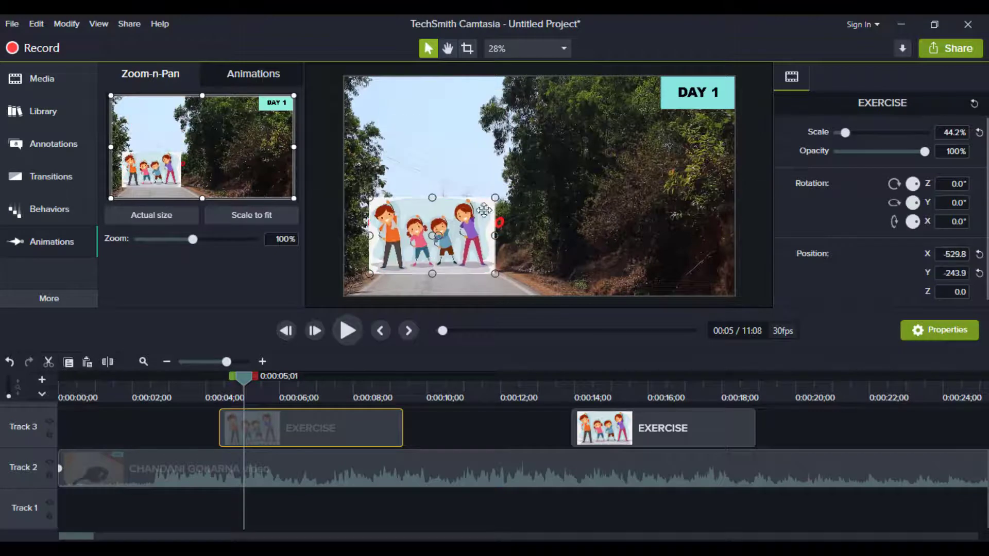
pyautogui.moveTo(509, 190); pyautogui.dragTo(523, 181)
pyautogui.moveTo(486, 227); pyautogui.dragTo(485, 232)
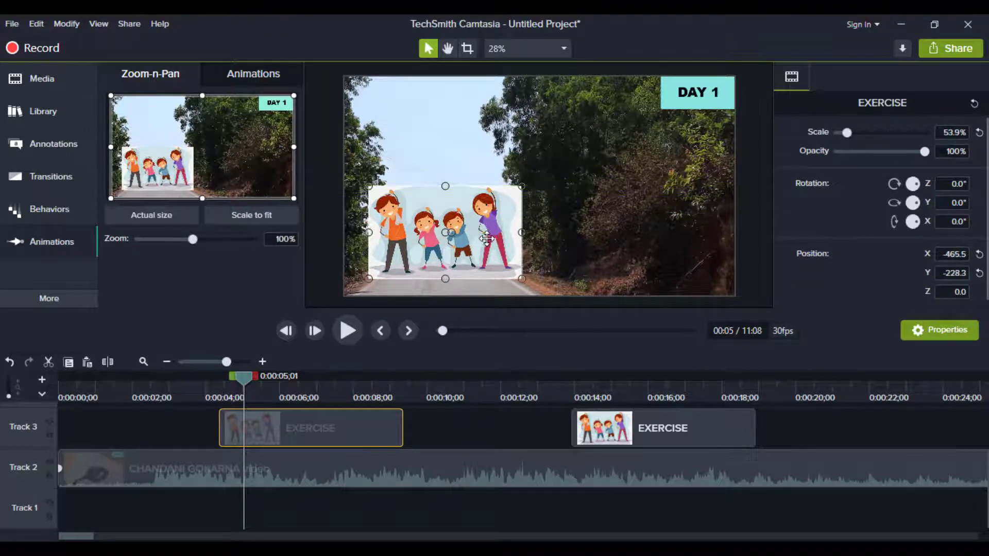
# Step: Delete the second EXERCISE clip at about 14 seconds on Track 3
pyautogui.click(611, 425)
pyautogui.press('Delete')
# Step: Trim the end of the EXERCISE clip on Track 3 so that it lasts about 2.5 seconds
pyautogui.click(326, 427)
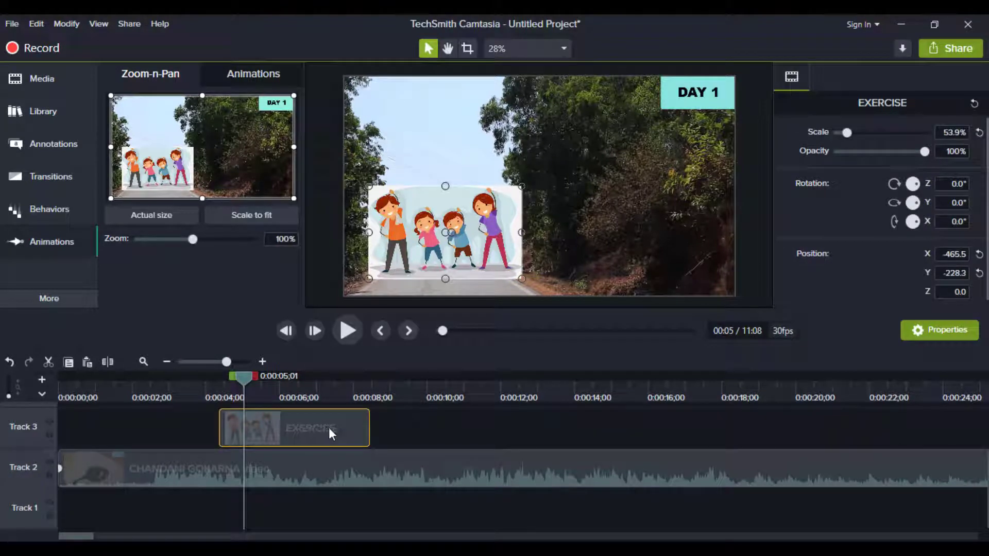
pyautogui.click(391, 426)
pyautogui.click(365, 425)
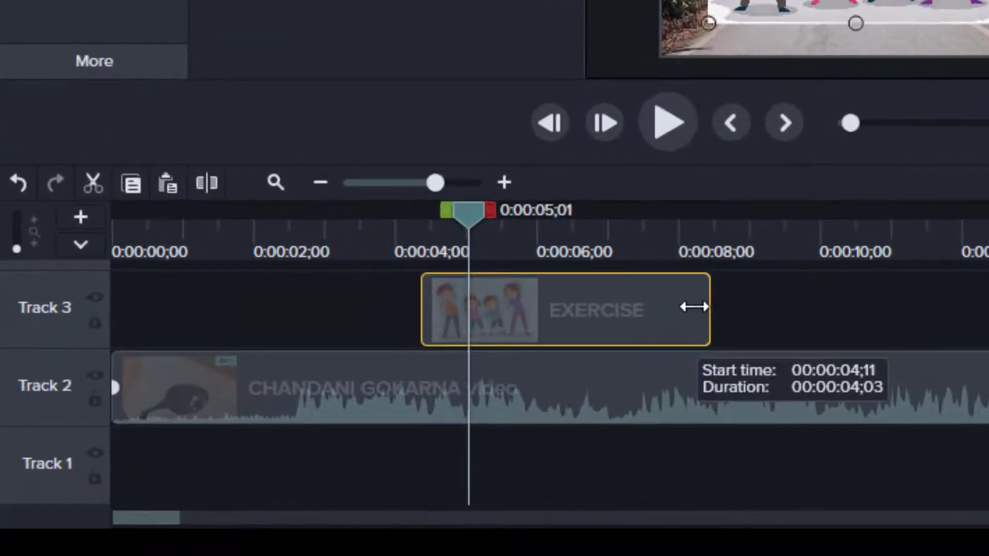
pyautogui.moveTo(661, 324); pyautogui.dragTo(455, 328)
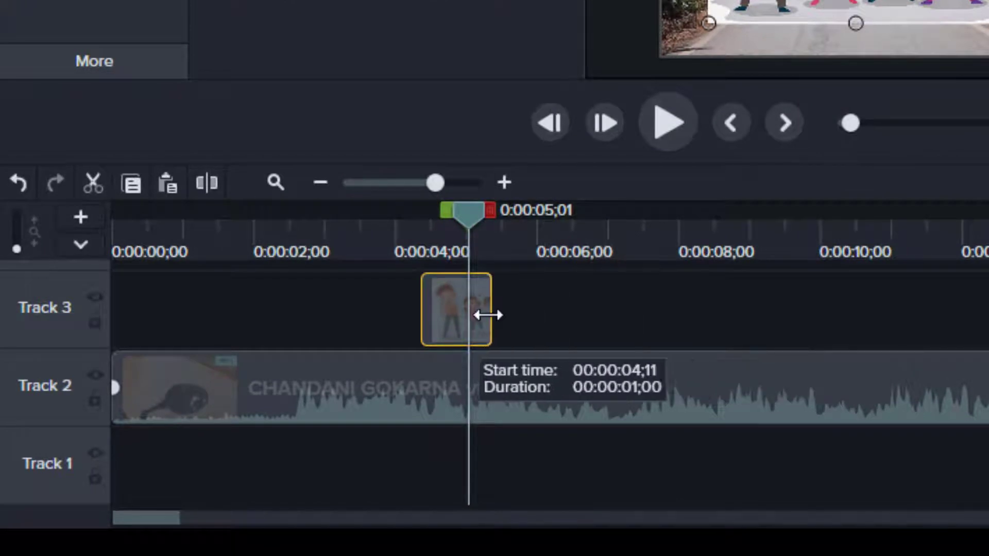
pyautogui.moveTo(576, 313); pyautogui.dragTo(507, 314)
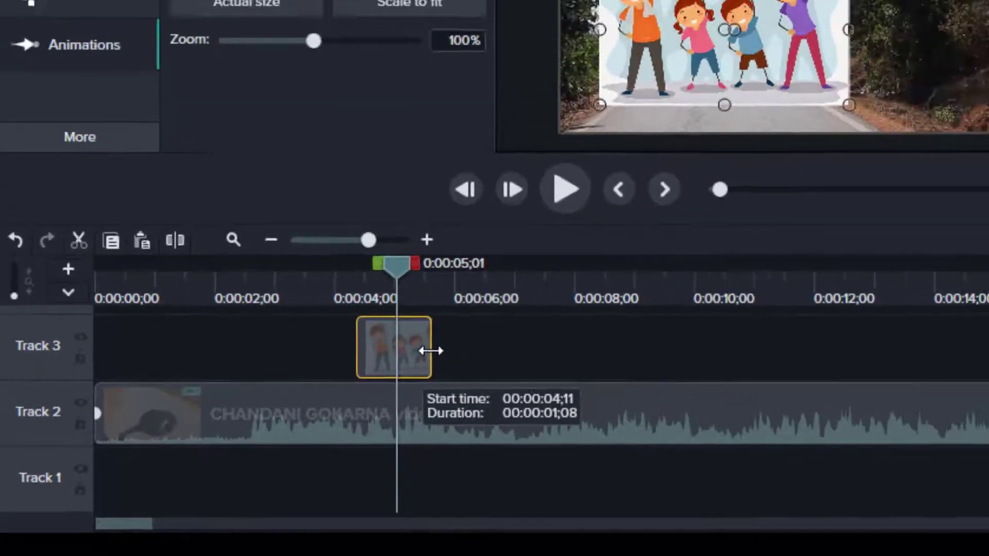
pyautogui.moveTo(430, 351); pyautogui.dragTo(438, 350)
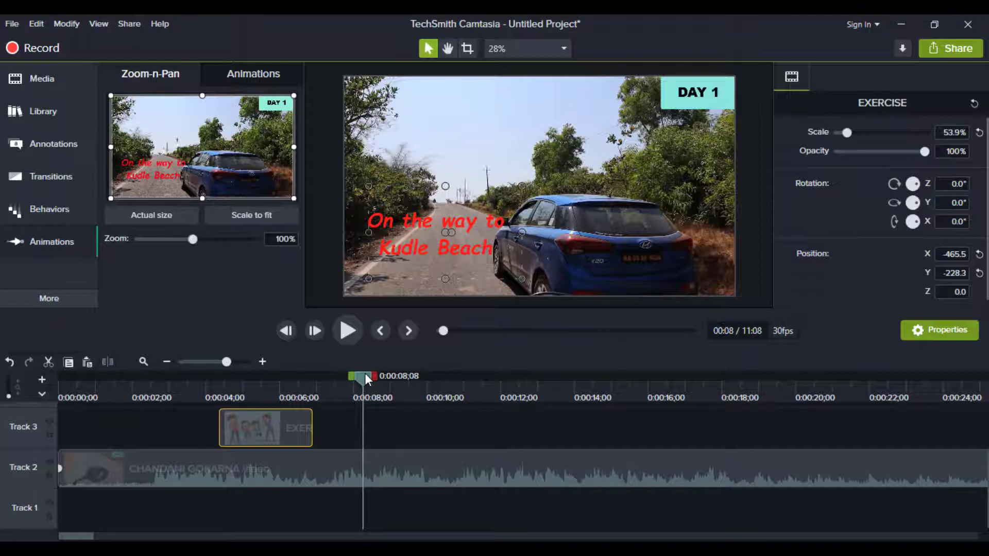
# Step: Paste a copy of the EXERCISE clip at 0:00:08;08 on Track 1, and play the timeline from about 4 seconds
pyautogui.hotkey('ctrl', 'v')
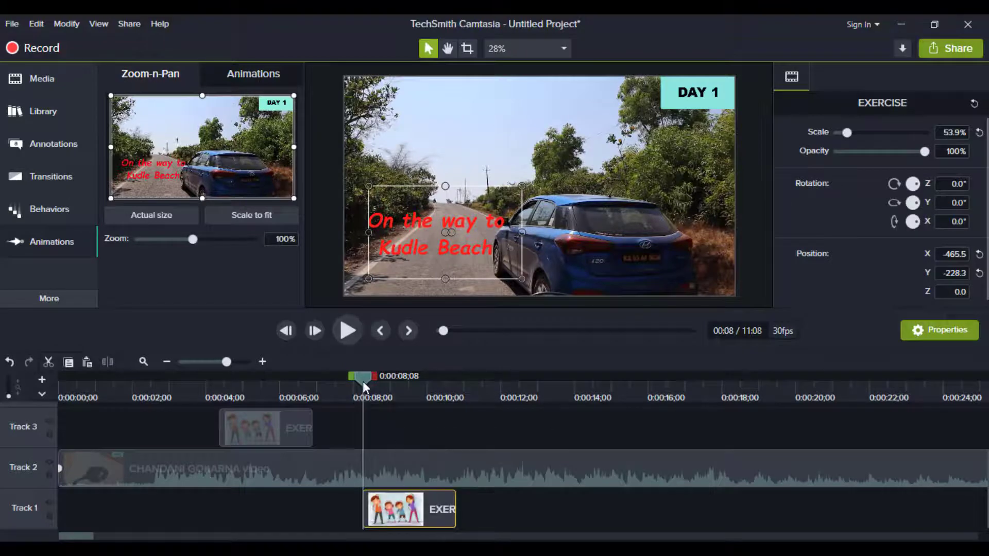
pyautogui.moveTo(363, 378); pyautogui.dragTo(214, 379)
pyautogui.press('space')
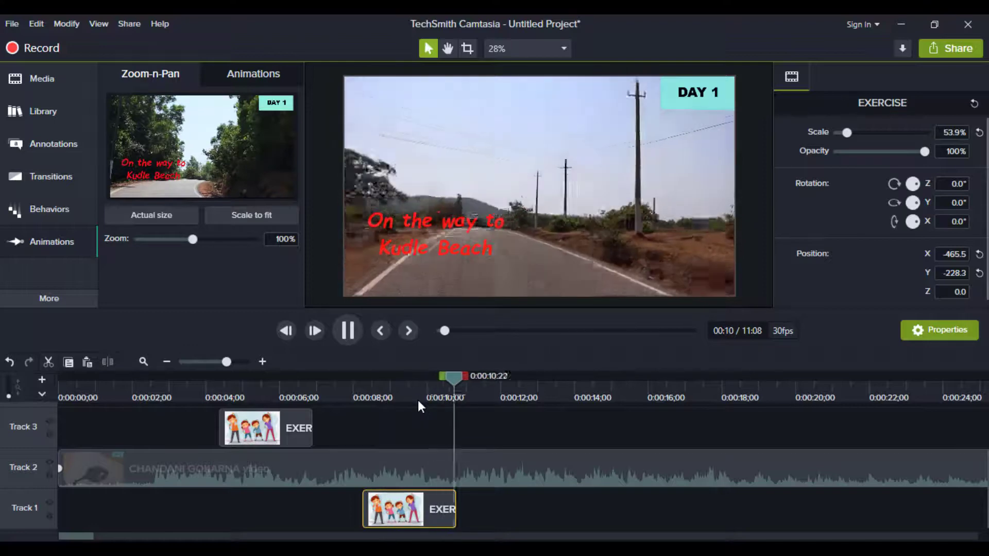
# Step: Stop playback, move the EXERCISE copy from Track 1 to Track 4 at about 8.5 seconds, and play the timeline across it
pyautogui.press('space')
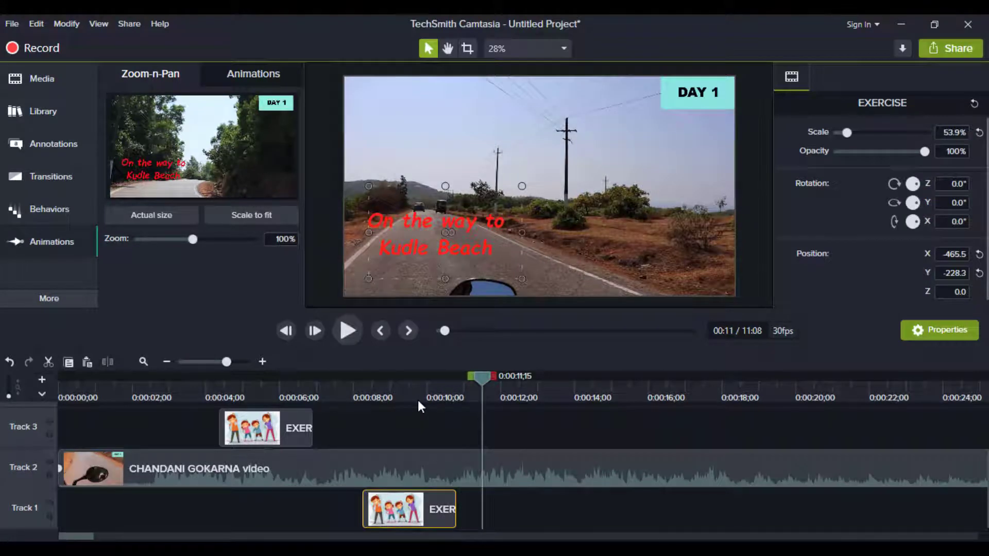
pyautogui.click(413, 505)
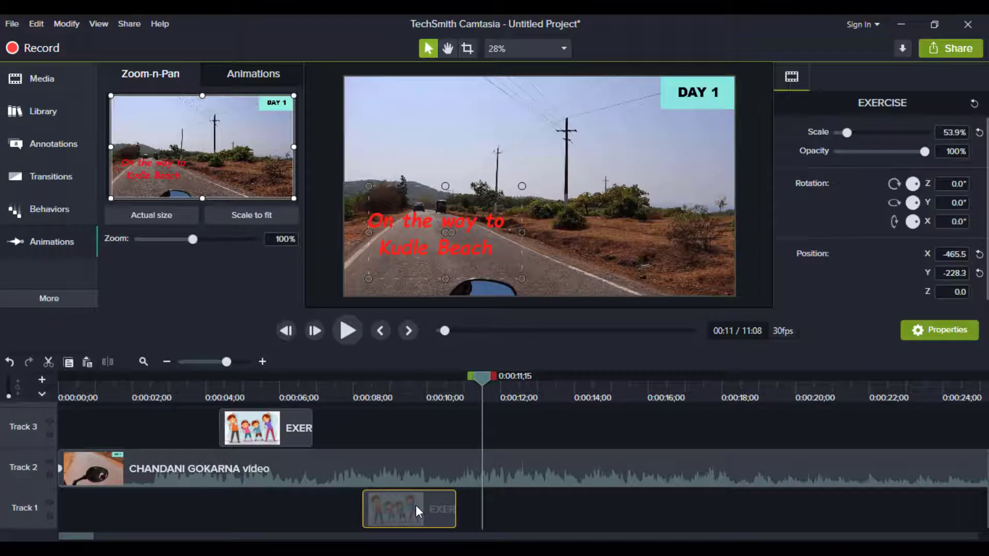
pyautogui.moveTo(415, 506); pyautogui.dragTo(302, 456)
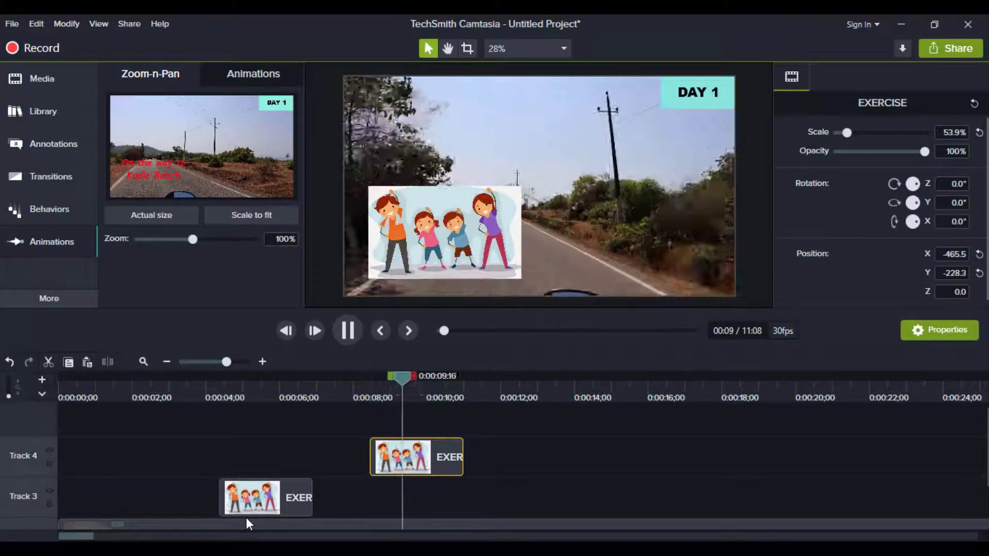
pyautogui.moveTo(258, 512); pyautogui.dragTo(398, 468)
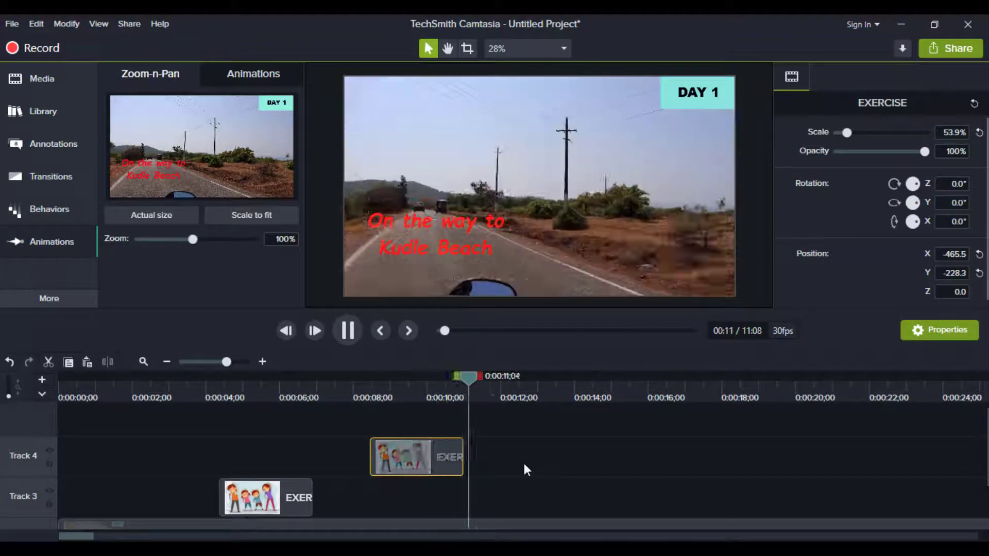
pyautogui.press('space')
pyautogui.scroll(-2, 523, 461)
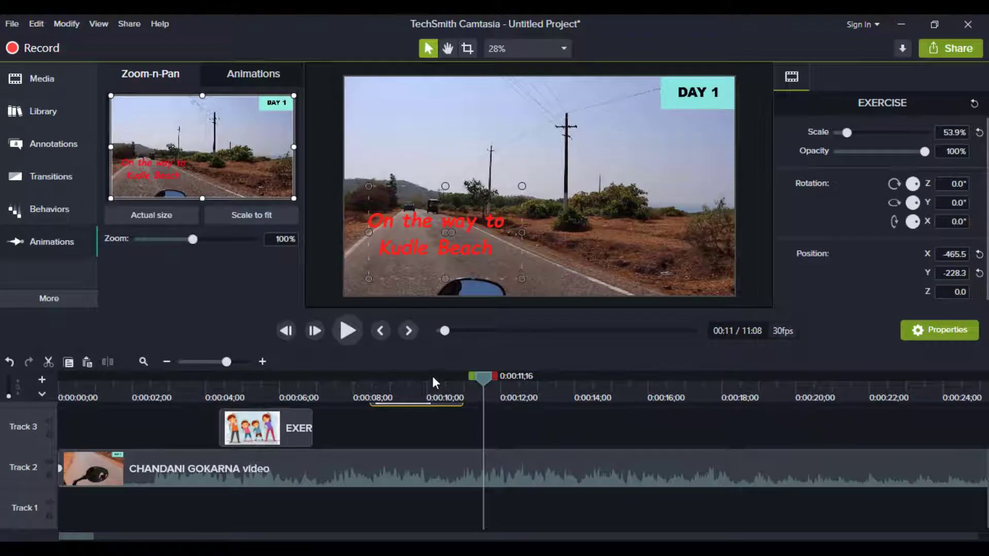
pyautogui.moveTo(222, 362)
pyautogui.mouseDown()
pyautogui.moveTo(236, 361)
pyautogui.moveTo(187, 361)
pyautogui.moveTo(227, 361)
pyautogui.mouseUp()
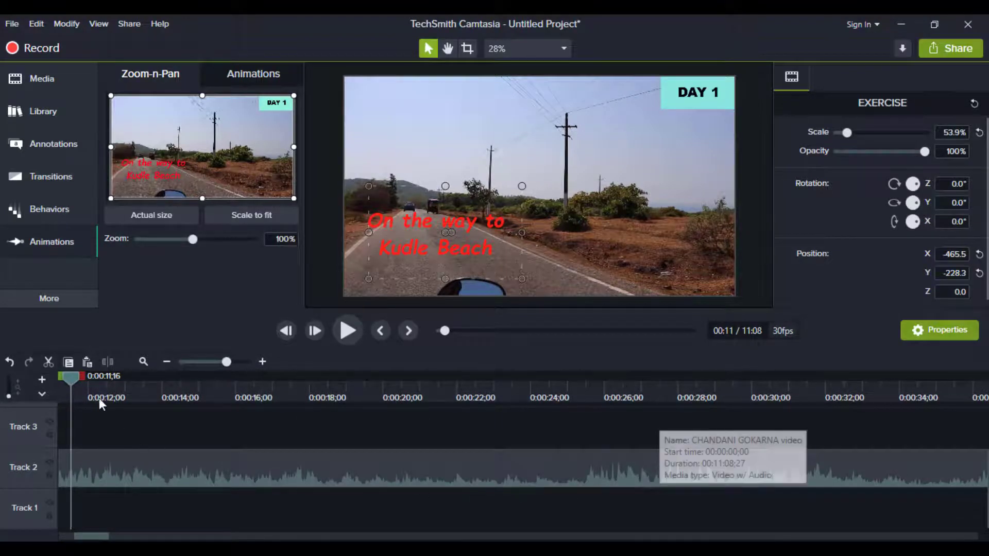
# Step: Undo and redo the recent edits of the EXERCISE copy, and cut the copy from the timeline, keeping only the clip on Track 3
pyautogui.click(10, 362)
pyautogui.click(10, 363)
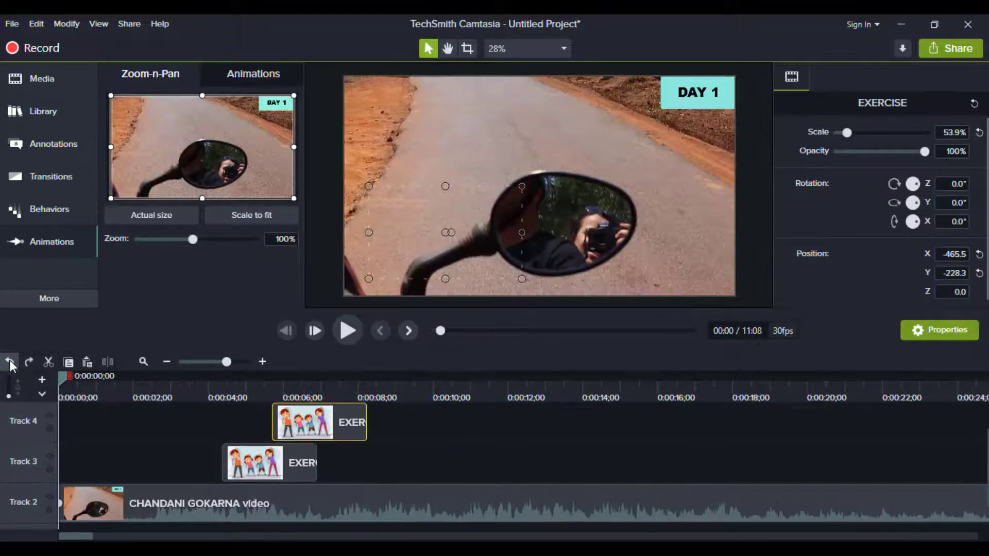
pyautogui.click(9, 362)
pyautogui.click(10, 362)
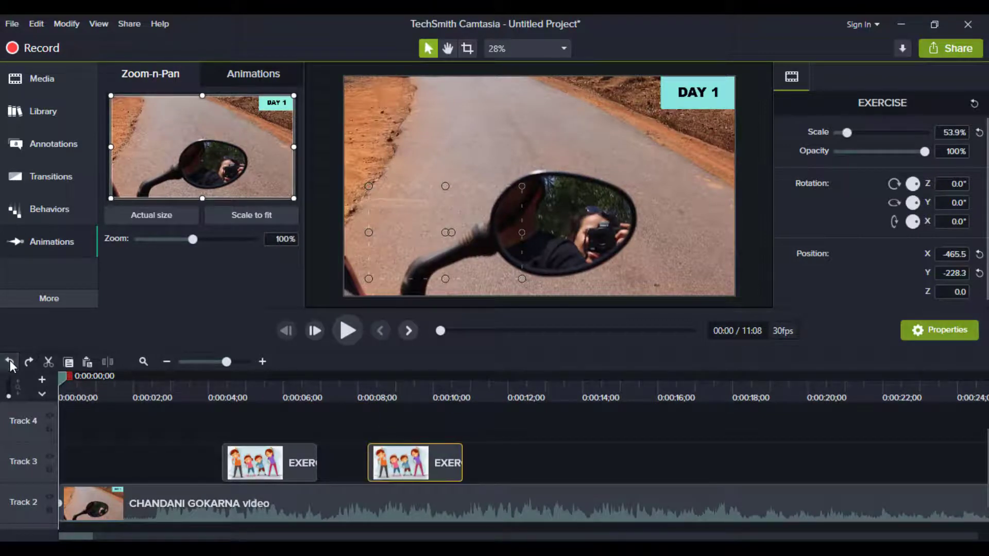
pyautogui.click(9, 362)
pyautogui.scroll(-1, 138, 424)
pyautogui.click(29, 362)
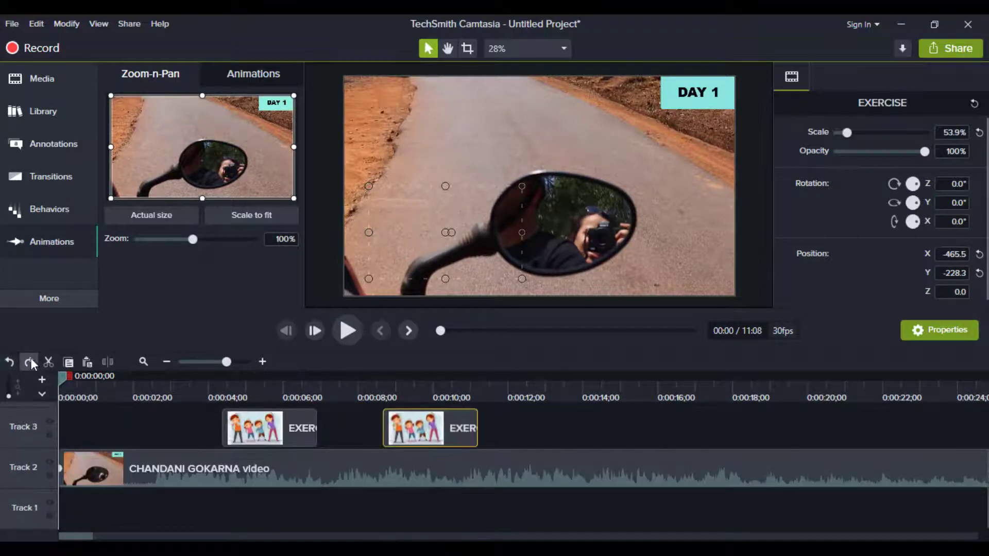
pyautogui.click(31, 362)
pyautogui.click(31, 361)
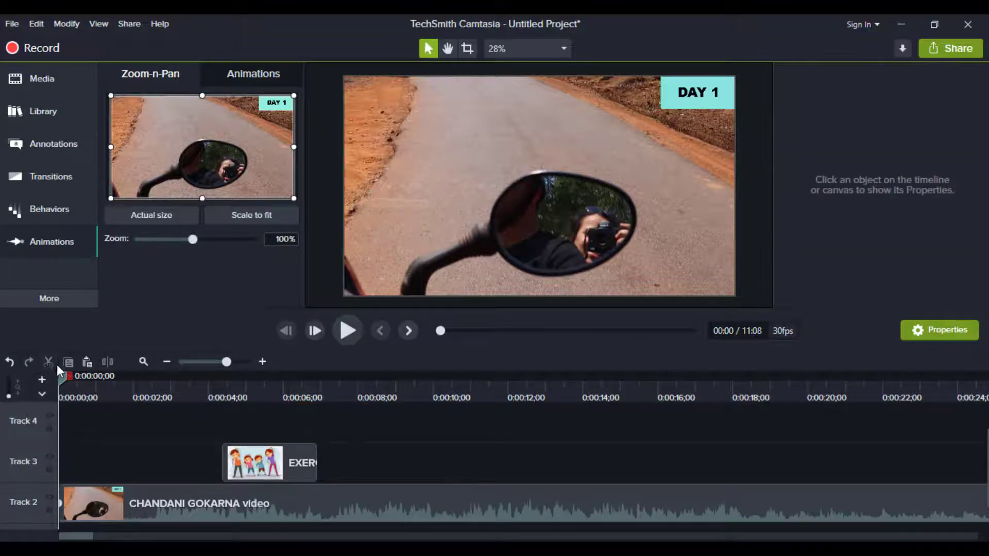
# Step: Try pasting the EXERCISE clip at 0:00:08;10 on Track 1, and undo the paste
pyautogui.click(86, 361)
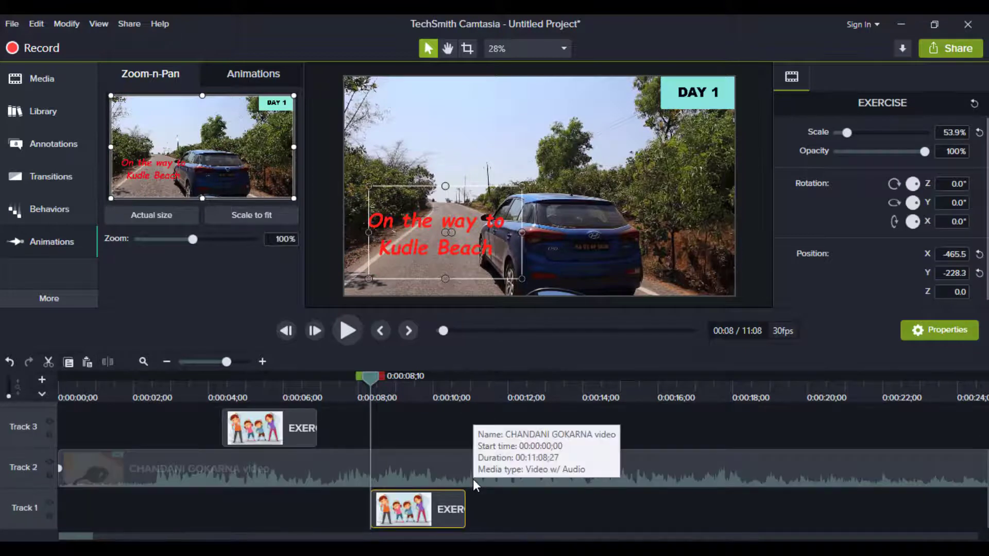
pyautogui.click(476, 484)
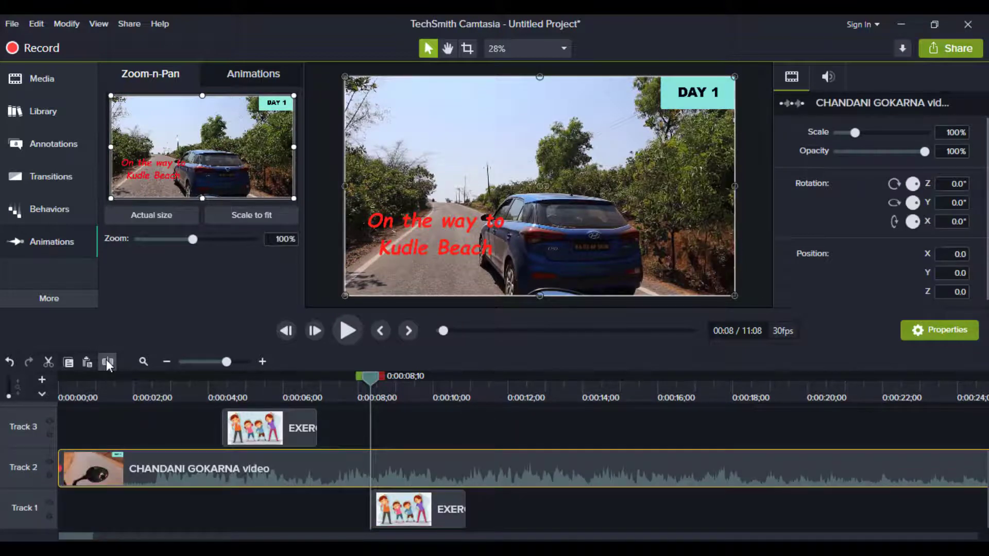
pyautogui.hotkey('ctrl', 'z')
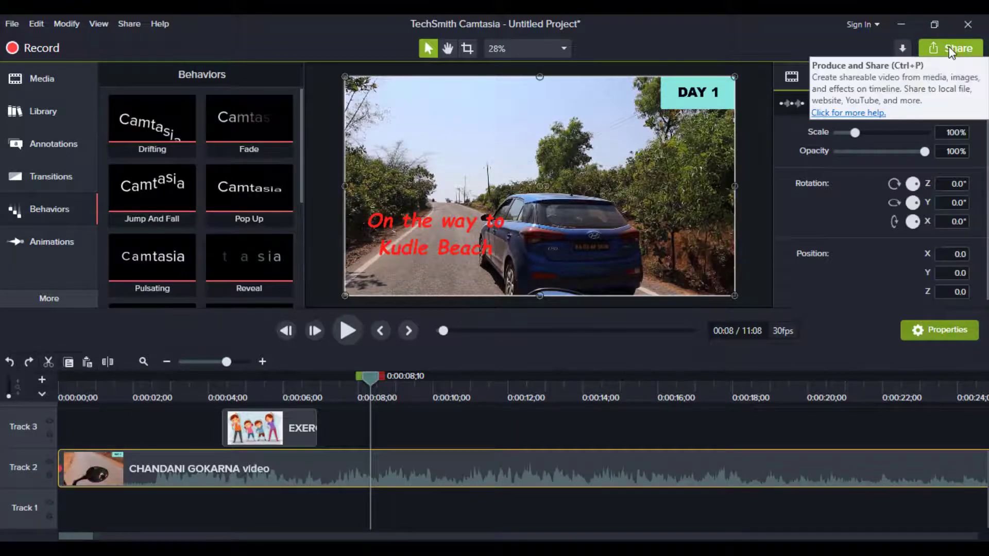
# Step: Show the list of additional editing tools, from Cursor Effects to Captions
pyautogui.click(48, 299)
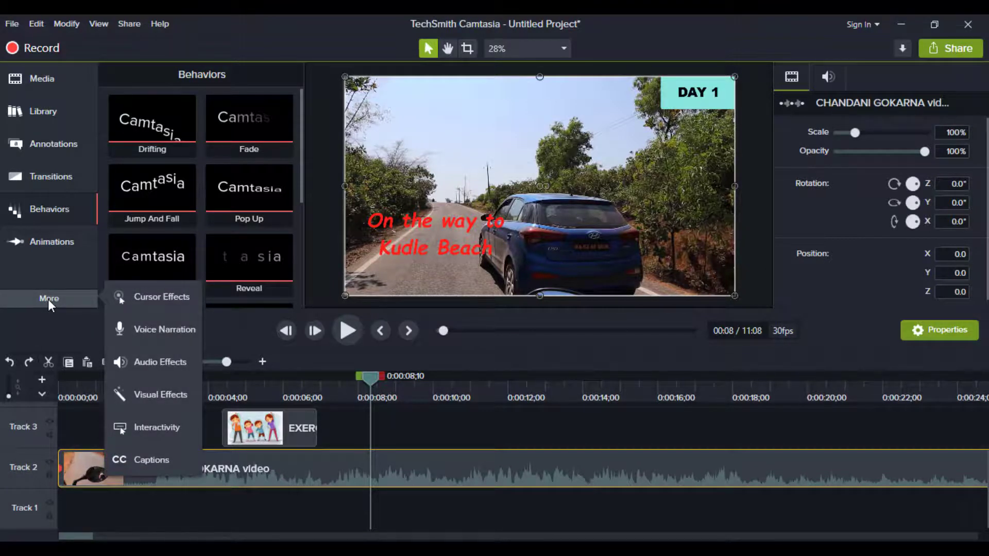